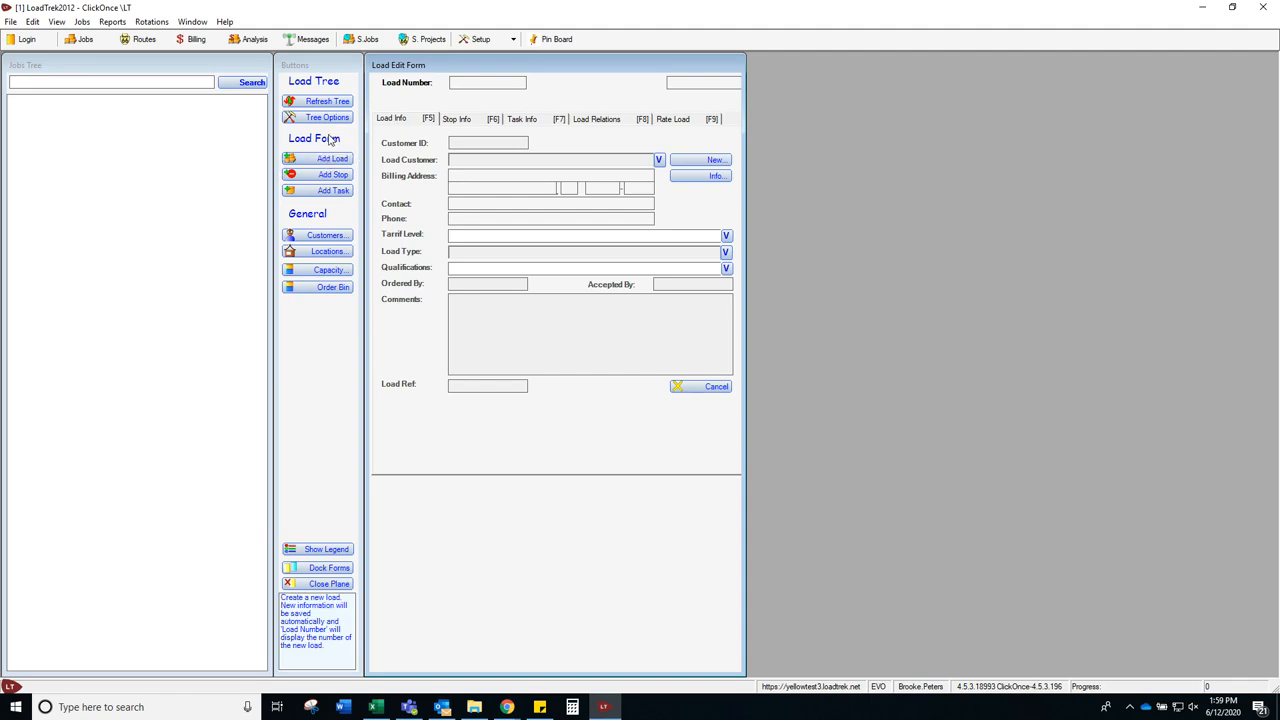
Step: Start a new blank load with Add Load
left_click(335, 159)
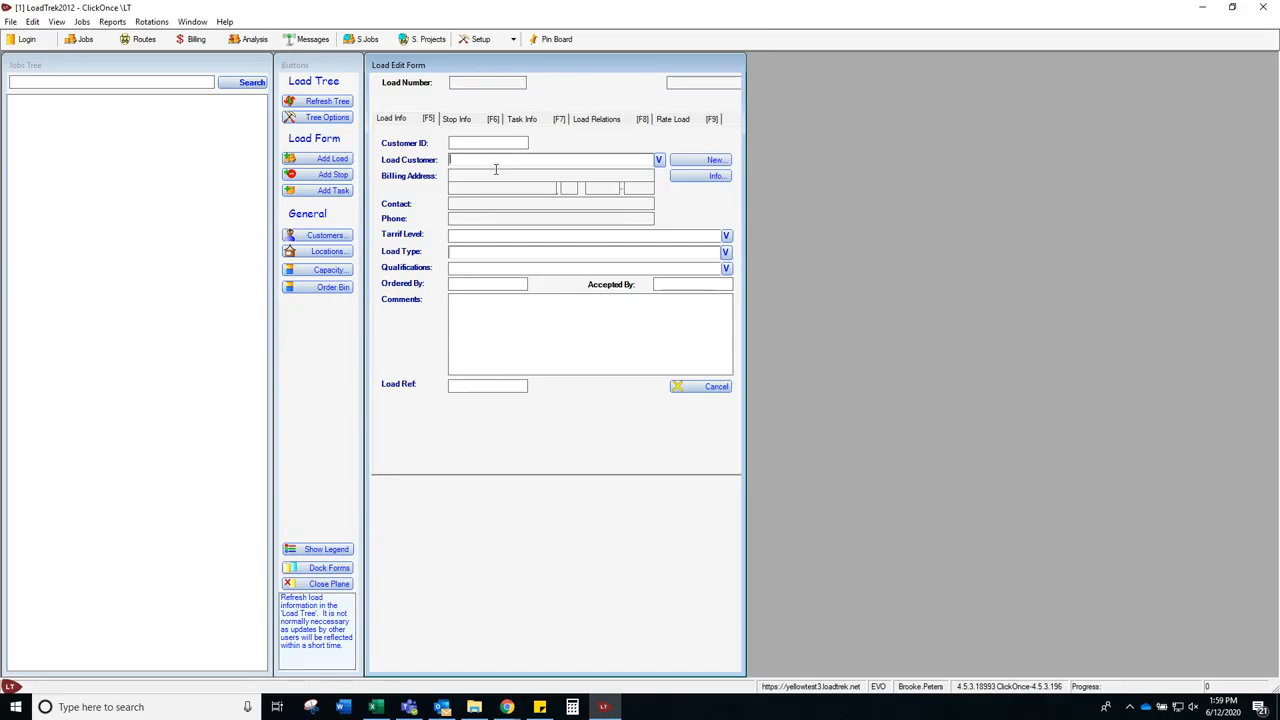
Step: Set customer Planning (ID 891) and load type Sheehy, and require CDL-A and 48' Trailer qualifications
type("plan")
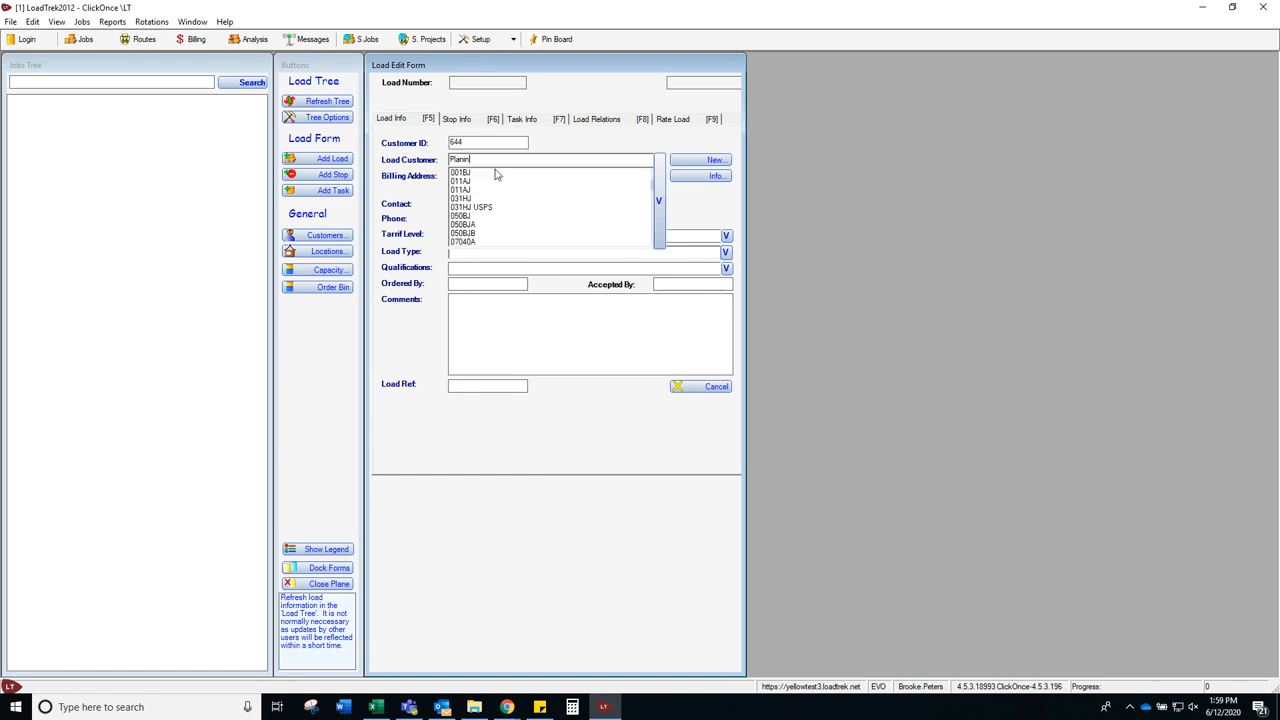
type("i")
key("BackSpace")
type("ning")
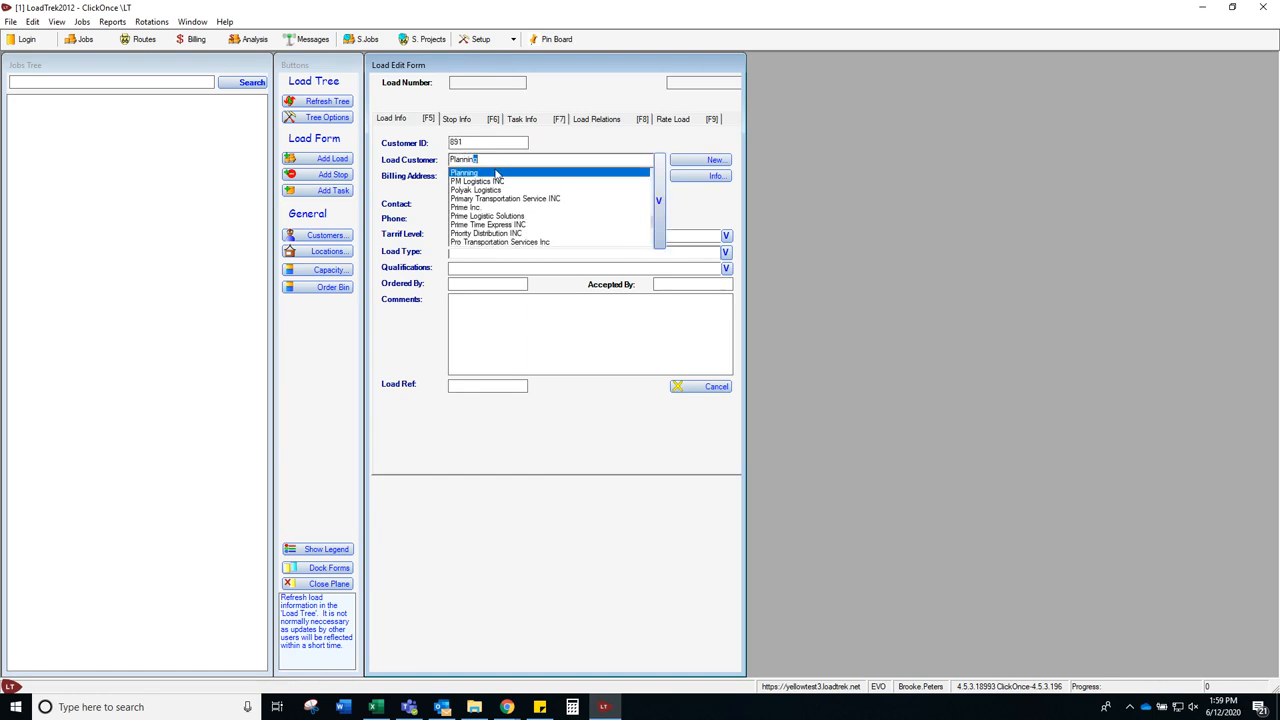
left_click(495, 173)
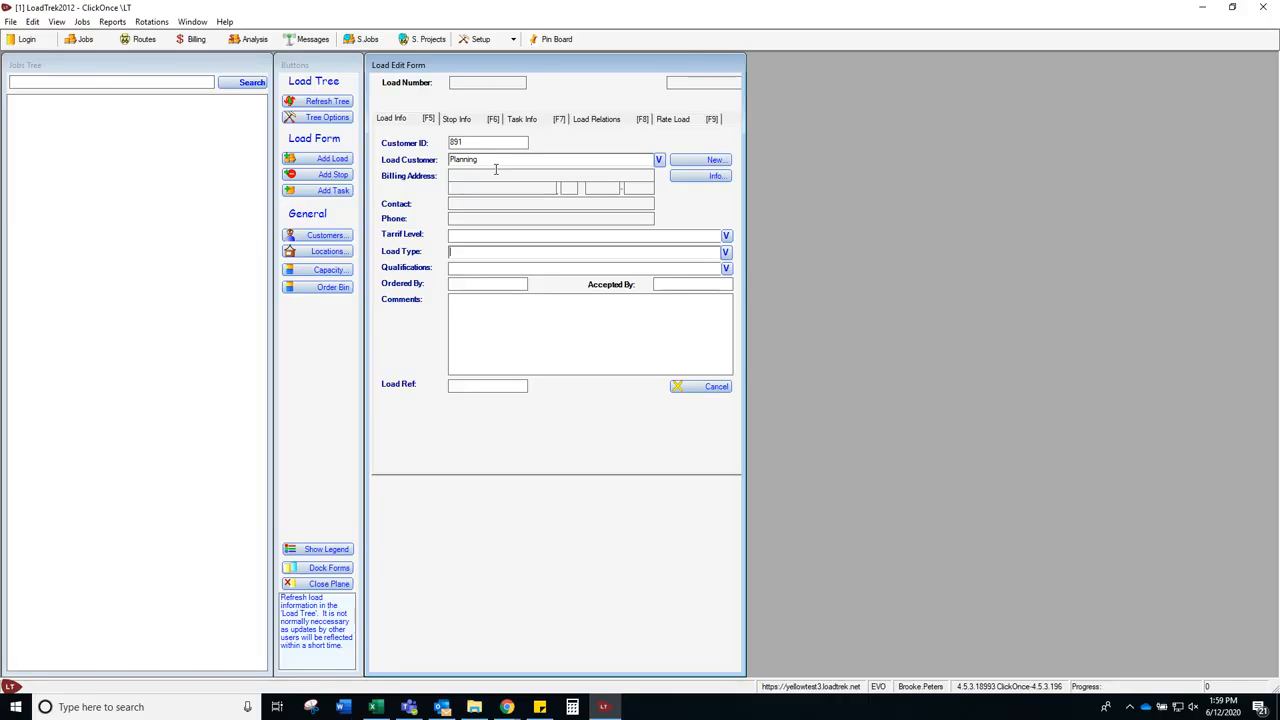
type("Sheehy")
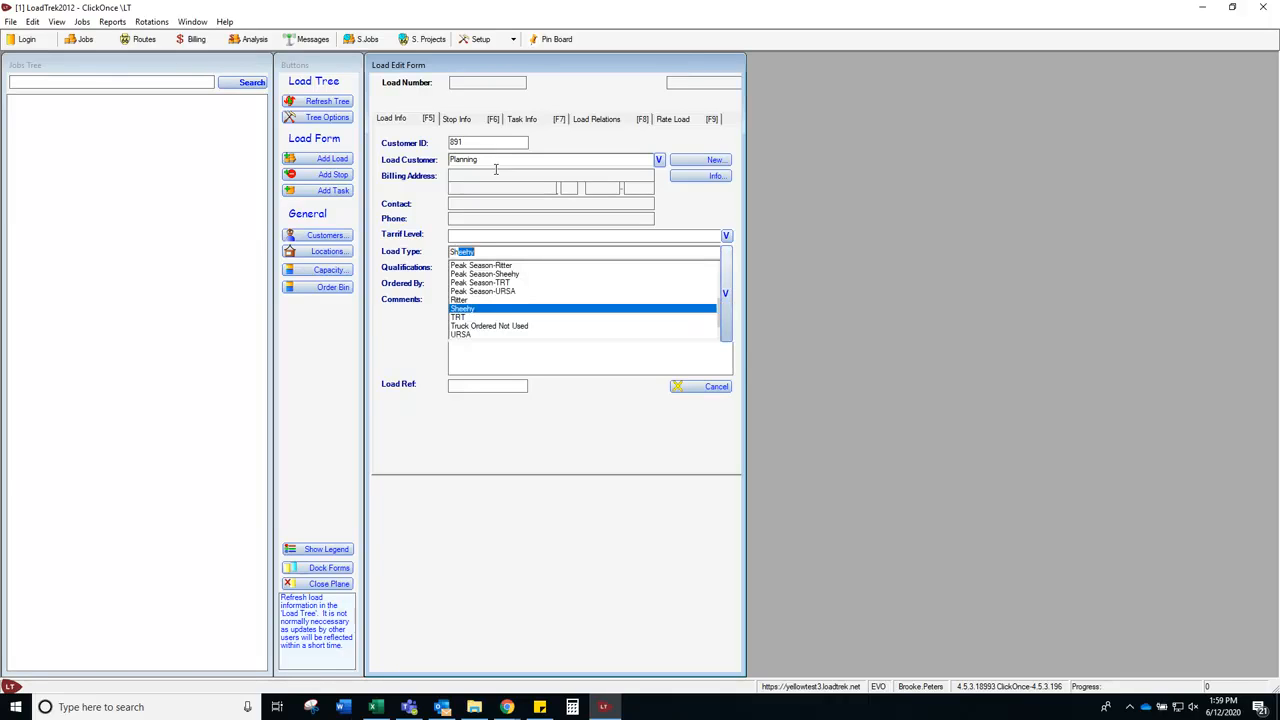
key("Tab")
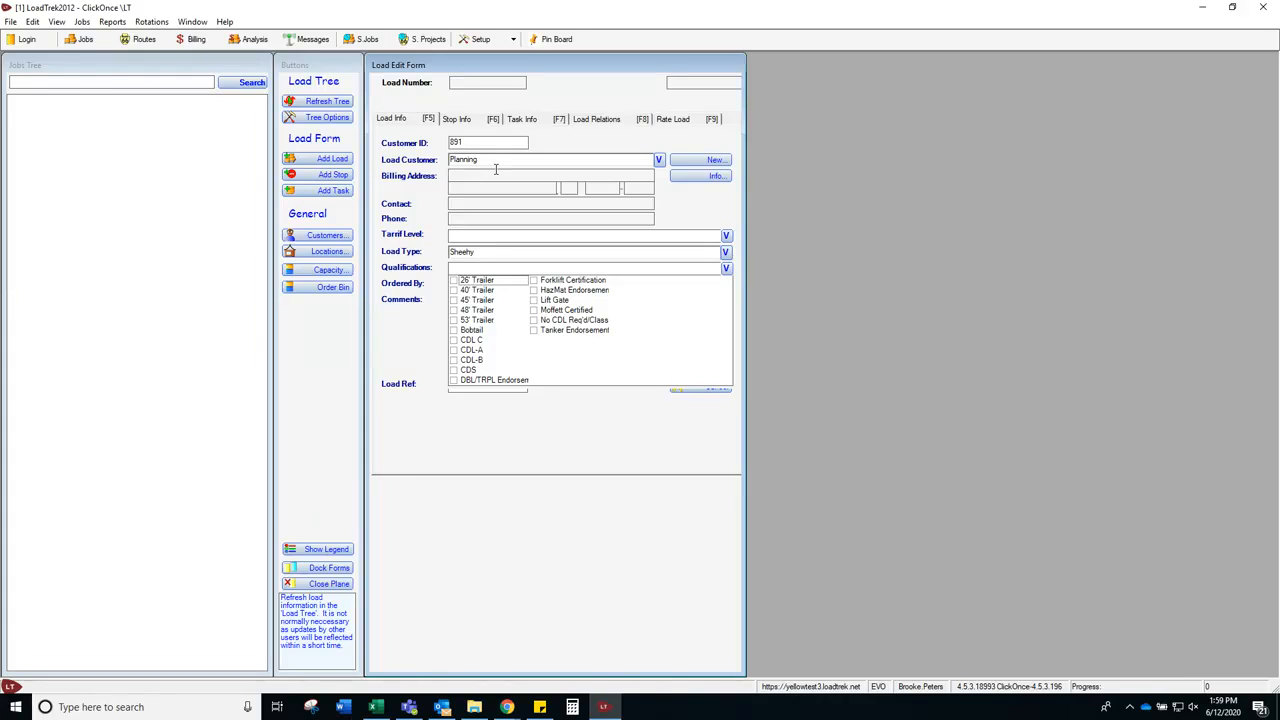
left_click(454, 351)
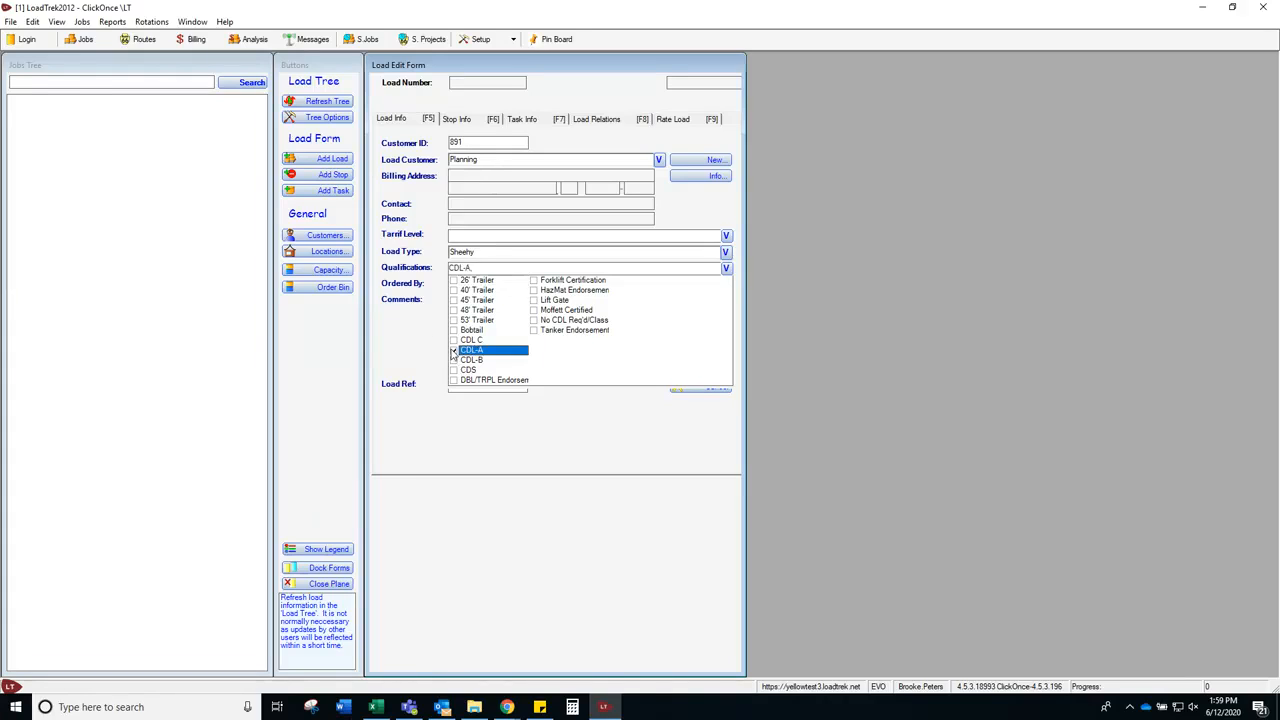
left_click(454, 311)
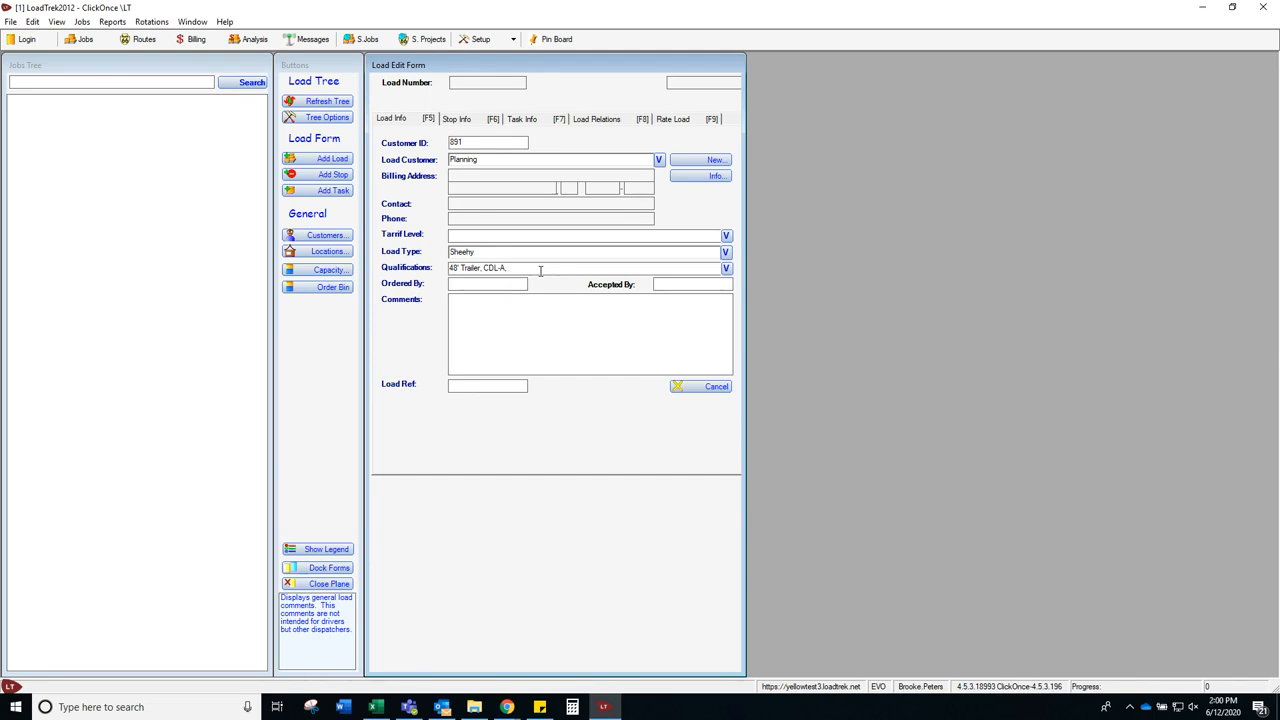
Step: Enter the ordering/accepting person's names, a placeholder comment and Load Ref 1, then go to Stop Info
type("BP")
type("Q")
type("7flg;dkhlaklg;h'akhlklg;h")
key("Tab")
type("1")
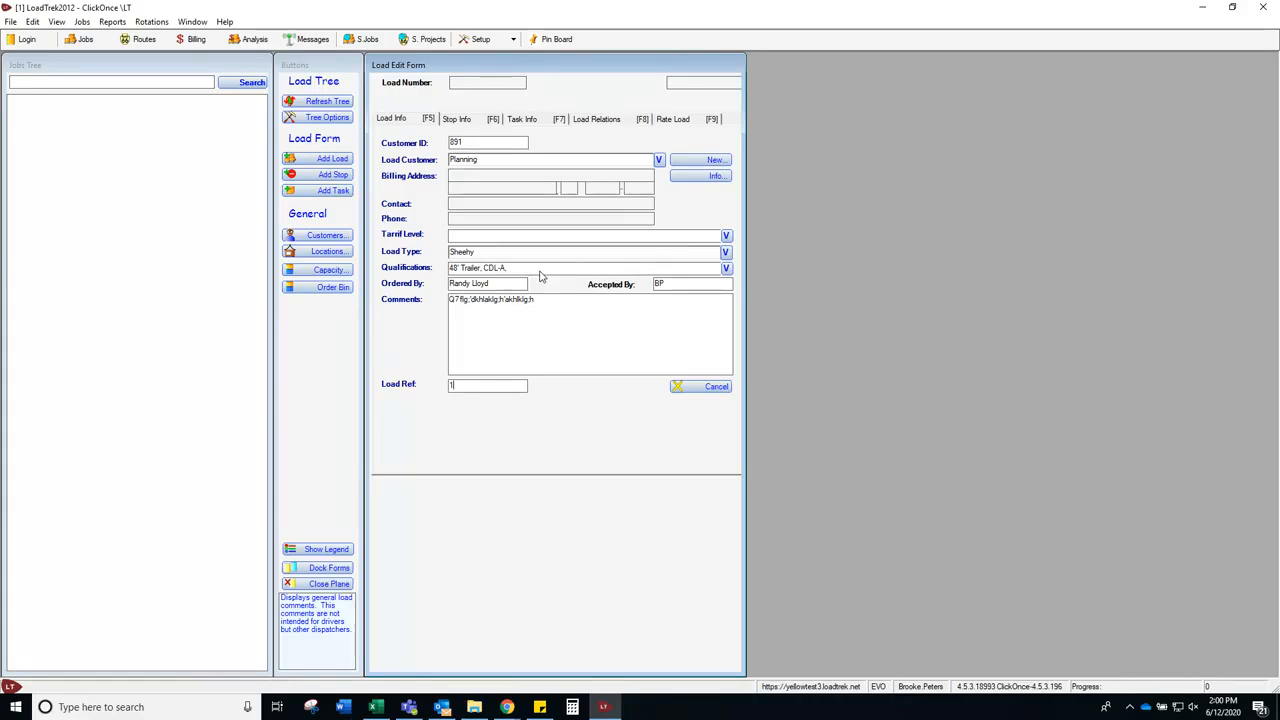
key("Tab")
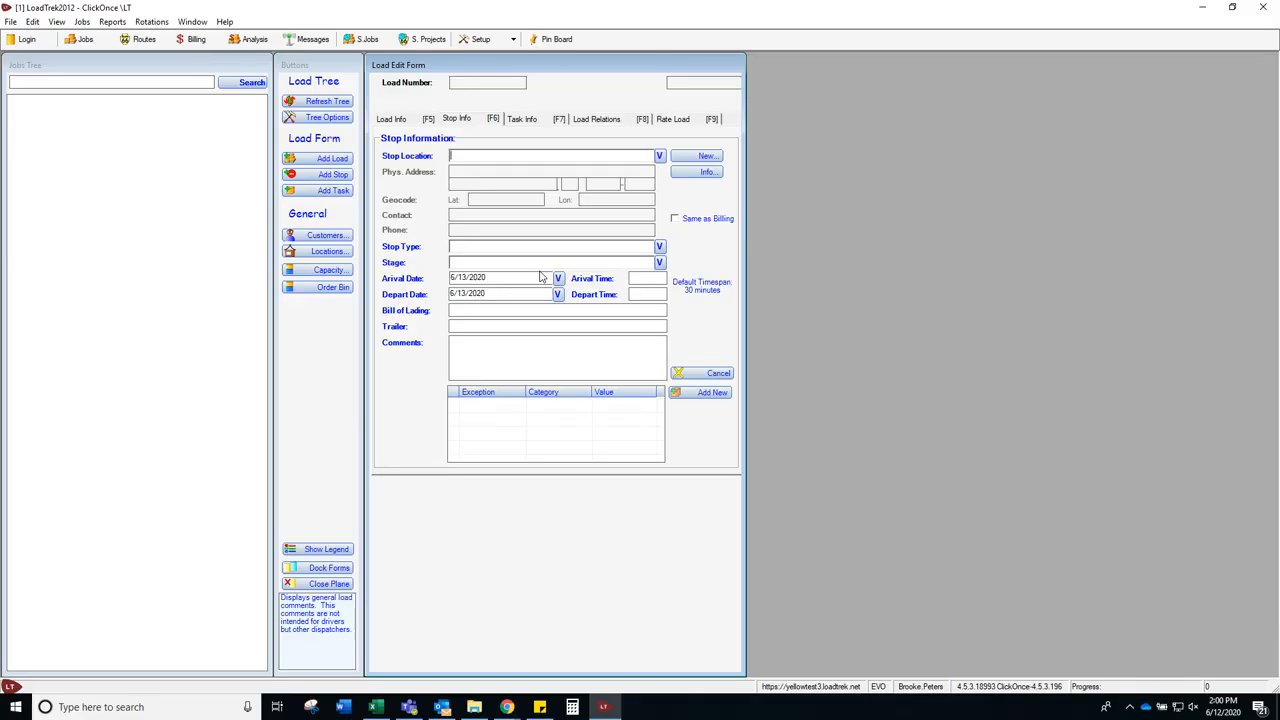
Step: Make the first stop a Pickup at Madison P&DC, WI, at 1st Stage
type("Madison")
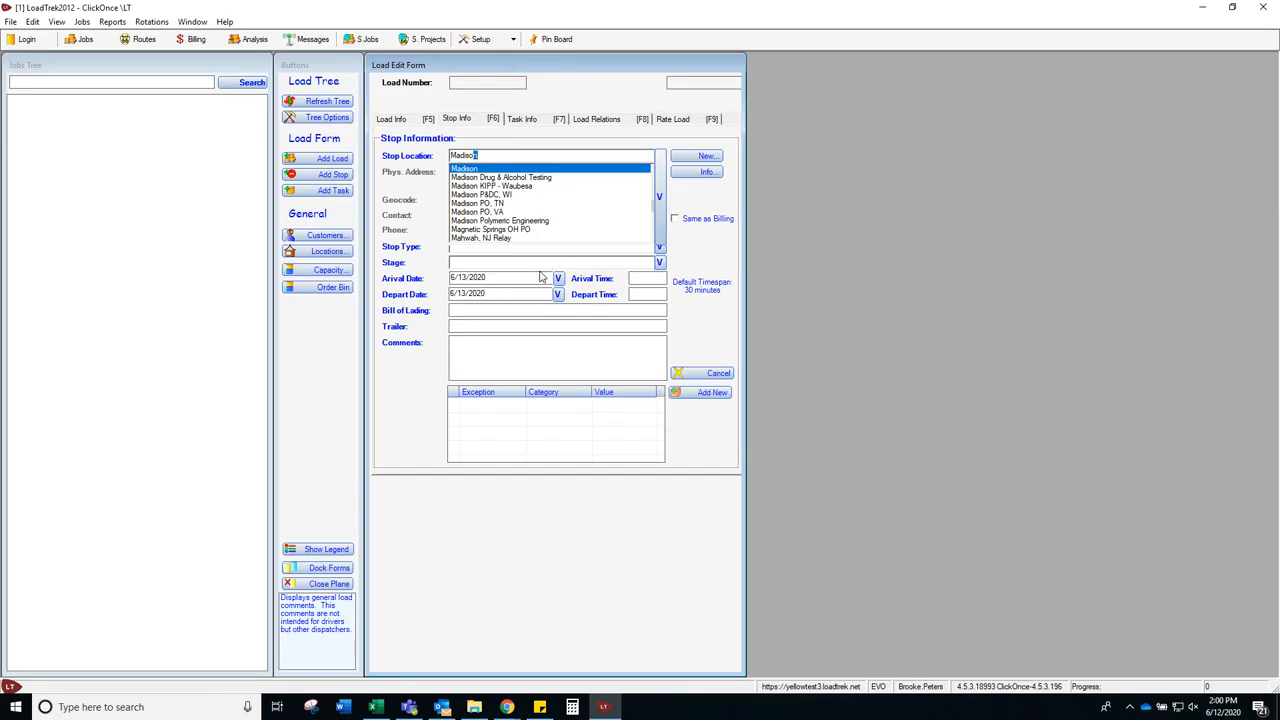
left_click(531, 195)
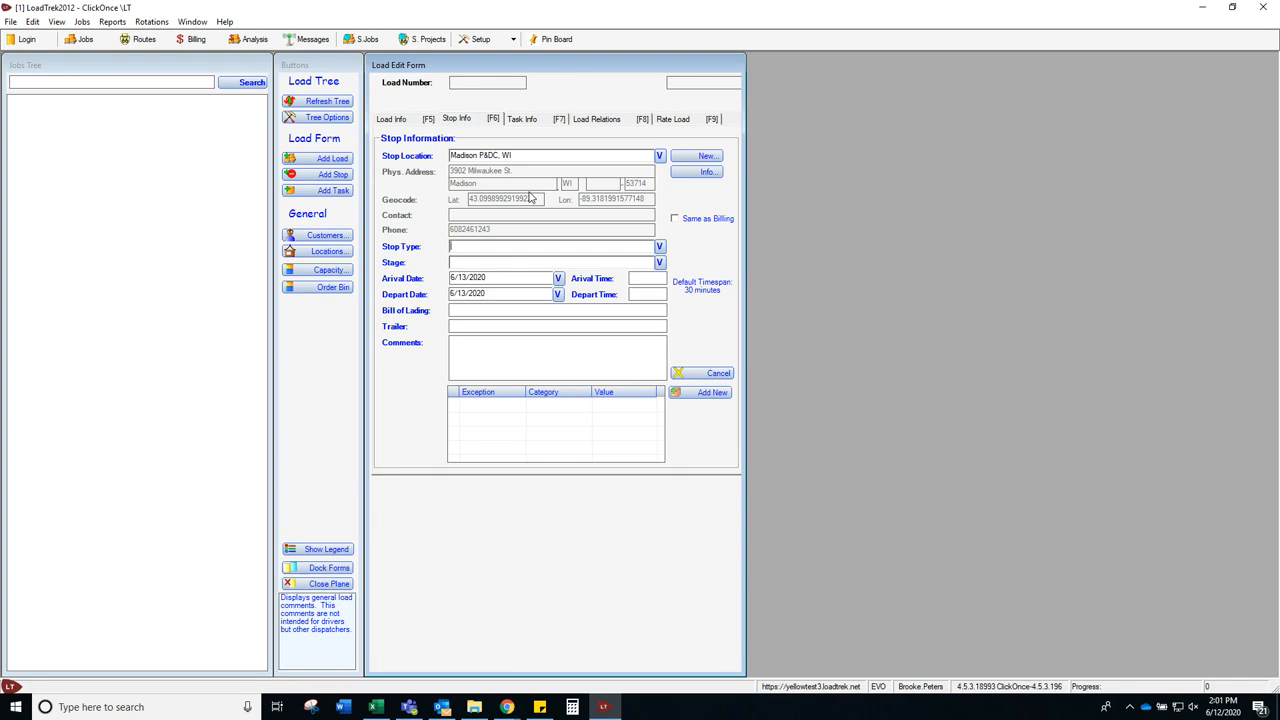
left_click(659, 246)
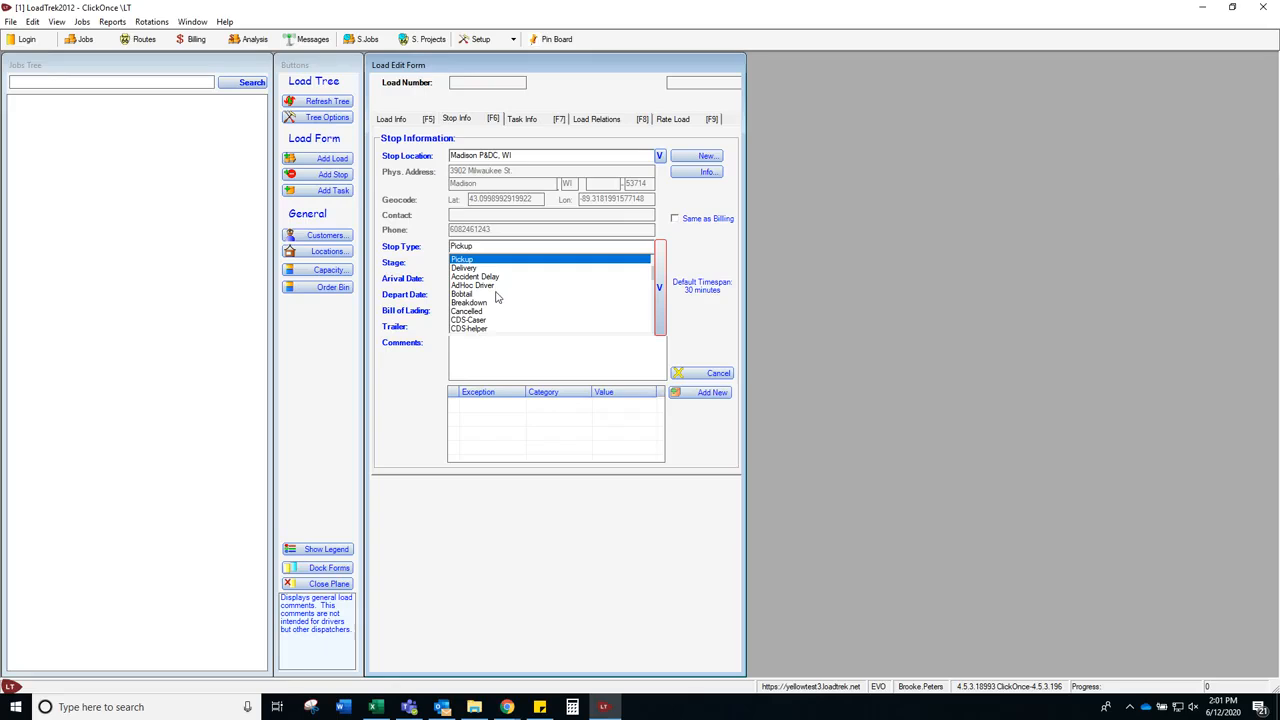
scroll(490, 320, "down", 1)
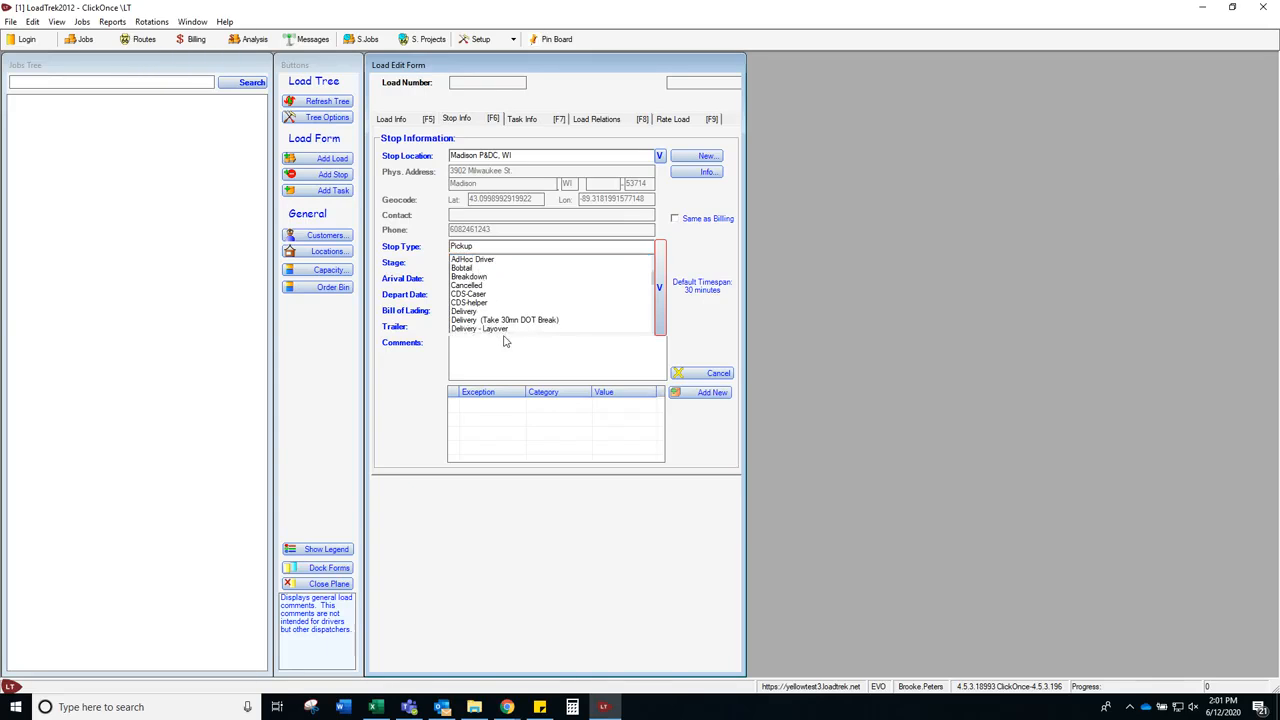
scroll(484, 292, "down", 2)
scroll(490, 300, "up", 3)
left_click(503, 259)
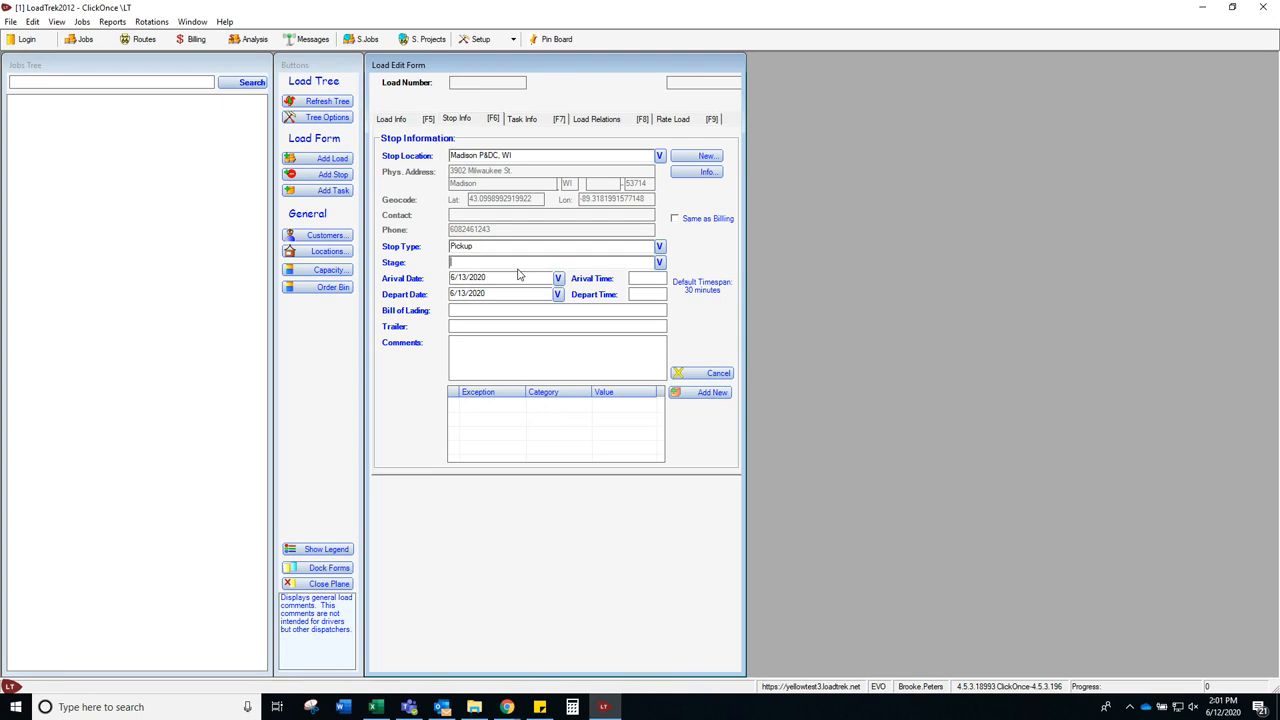
type("1st Stage")
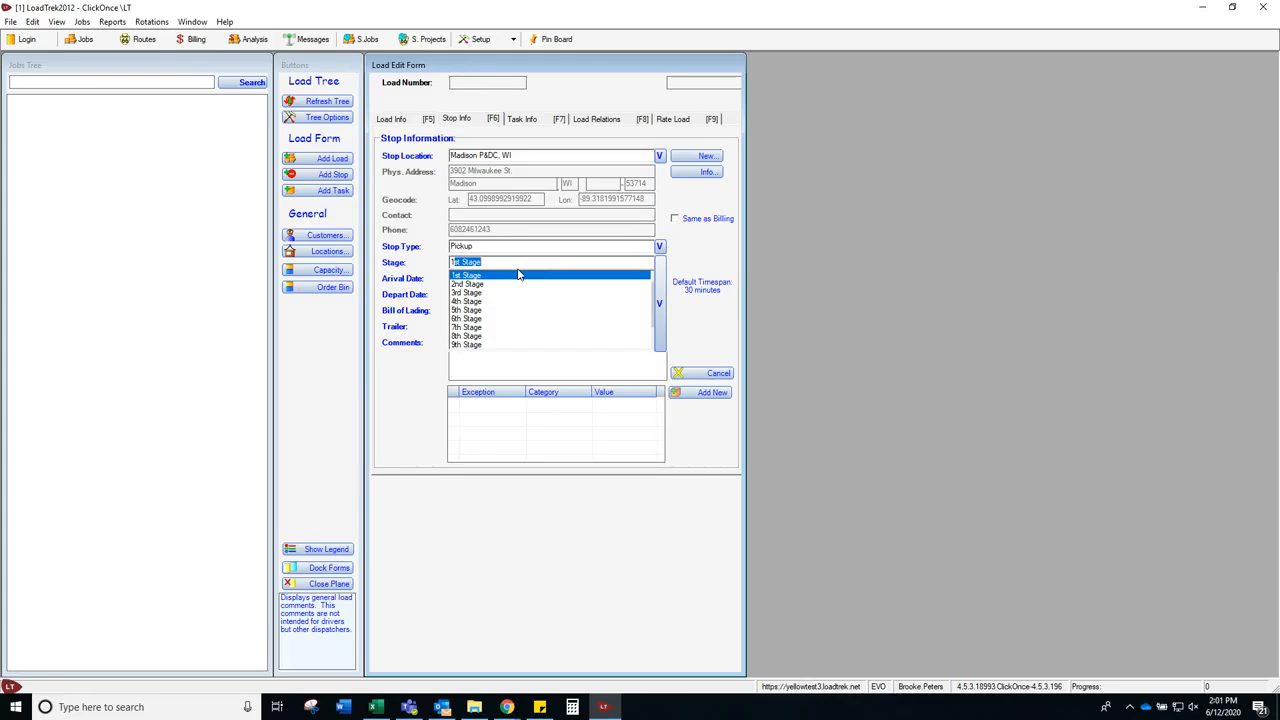
key("Tab")
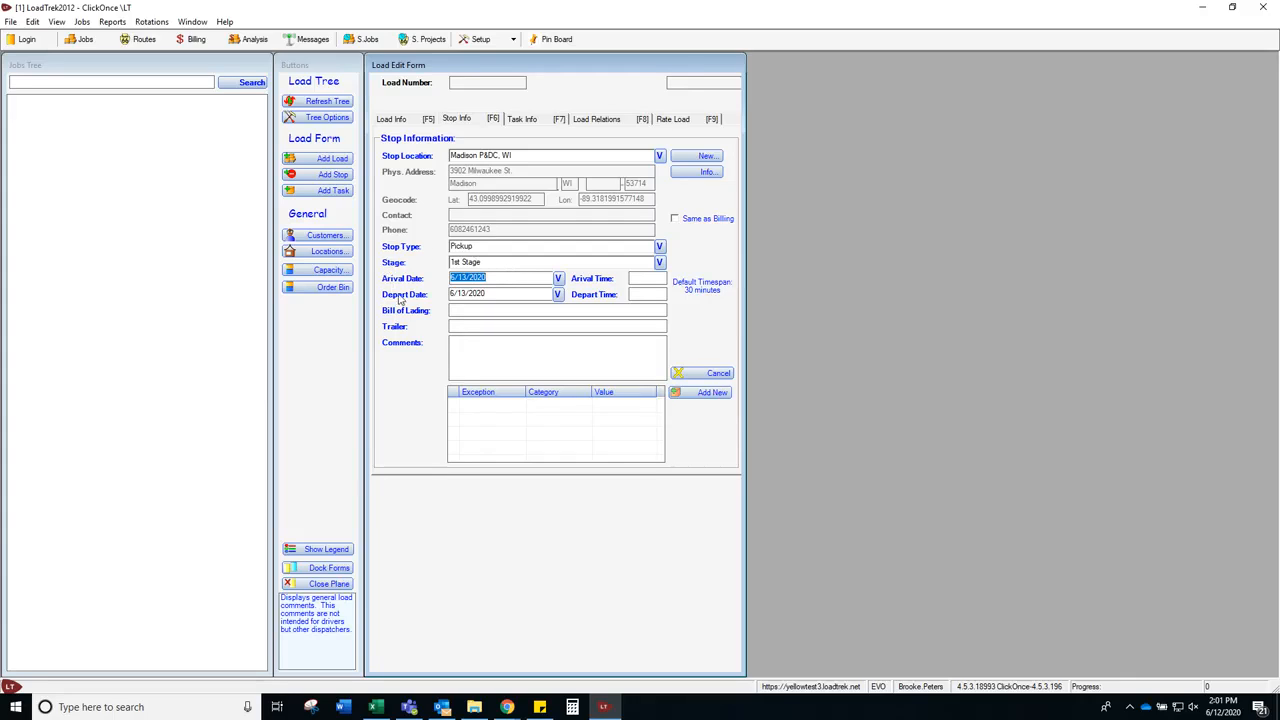
Step: Set the pickup arrival to 6/13/2020 at 23:30
left_click(558, 279)
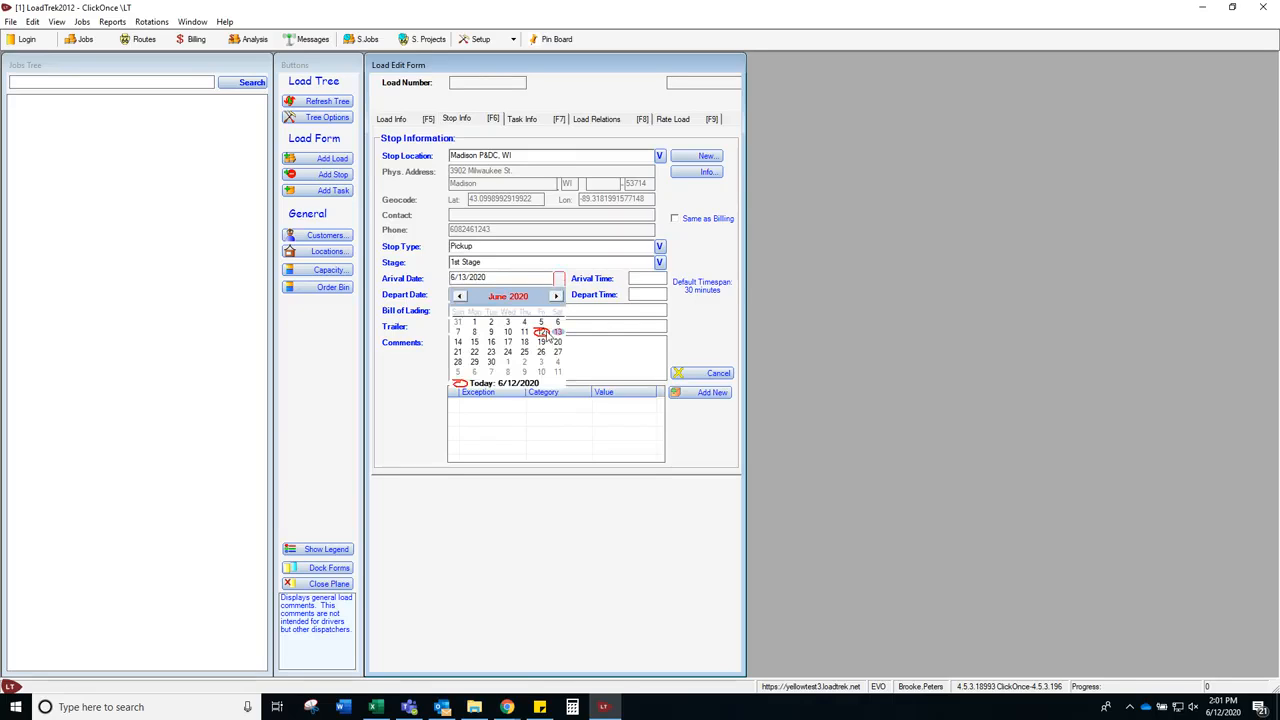
left_click(557, 332)
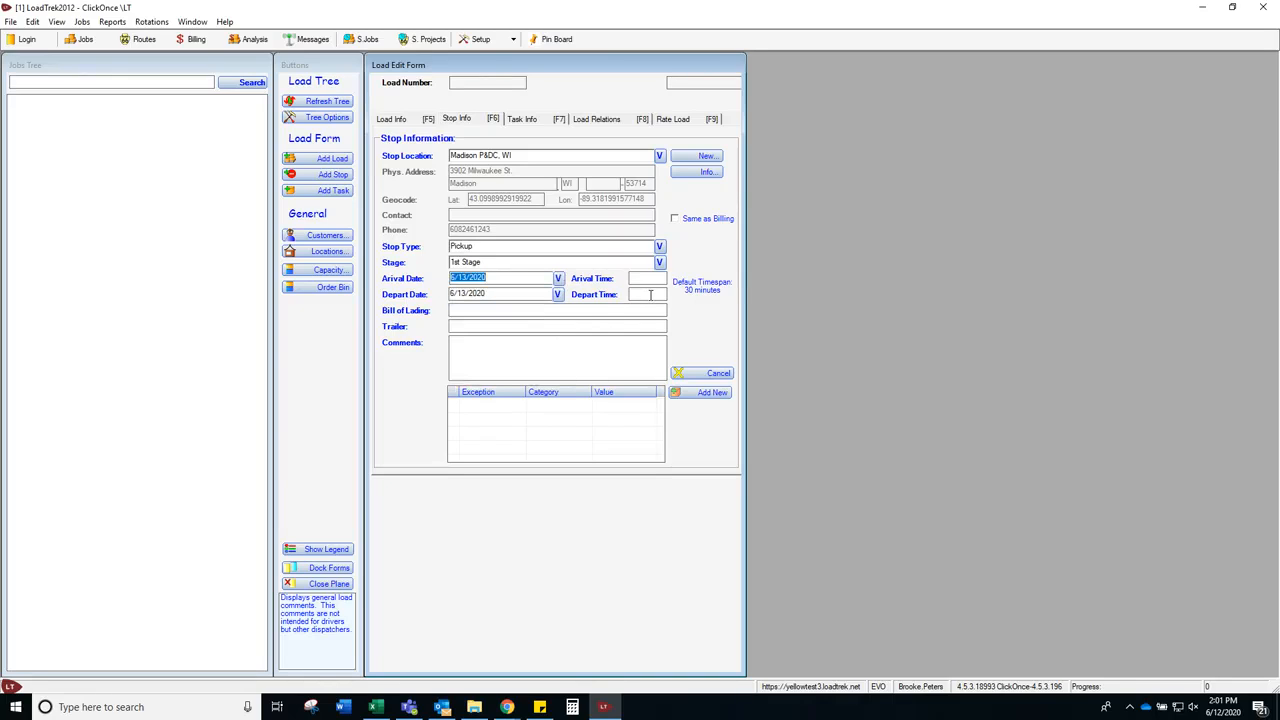
key("Tab")
type("23:30")
key("BackSpace")
key("BackSpace")
key("BackSpace")
key("BackSpace")
key("BackSpace")
key("BackSpace")
type("23:30")
key("Tab")
Step: Set departure 6/13/2020 23:45, bill of lading 'Trip 1', comment 'pick up door 17', and save
type("6/14/2020")
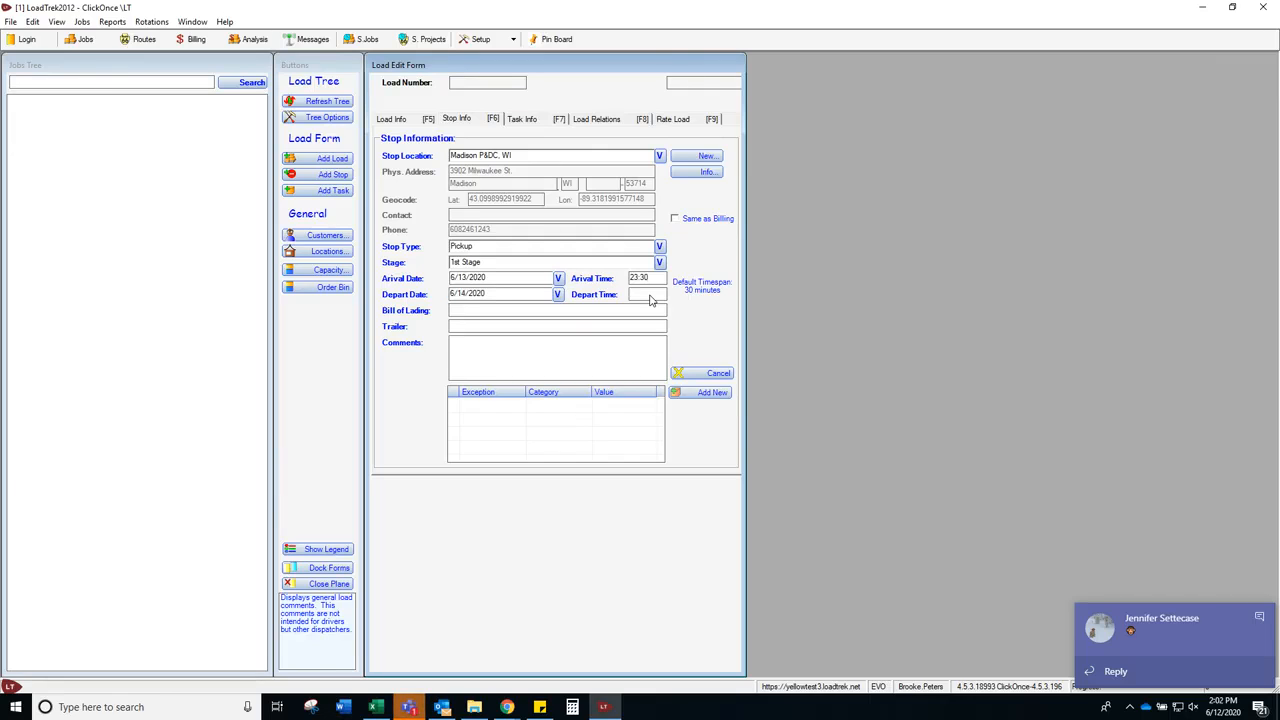
type("23:45")
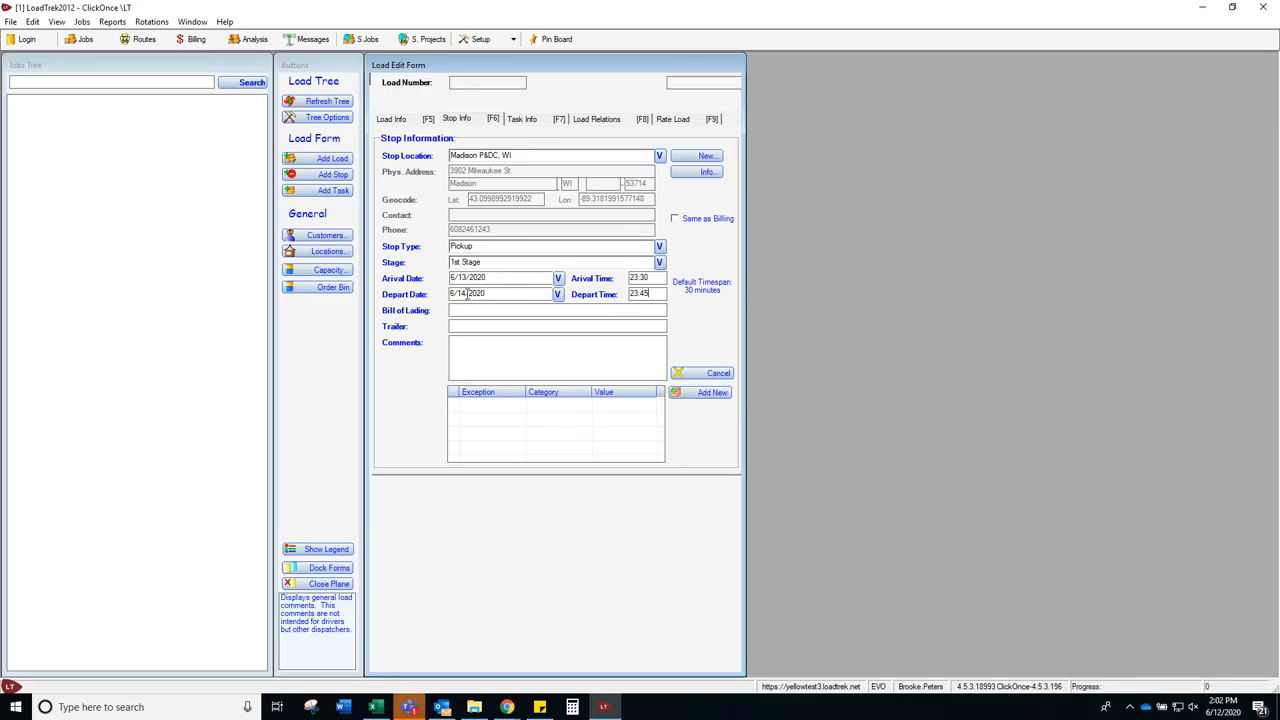
left_click(559, 296)
left_click(556, 348)
left_click(559, 310)
type("Trip 1")
type("pick up ")
type("door")
type(" 17")
key("ctrl+s")
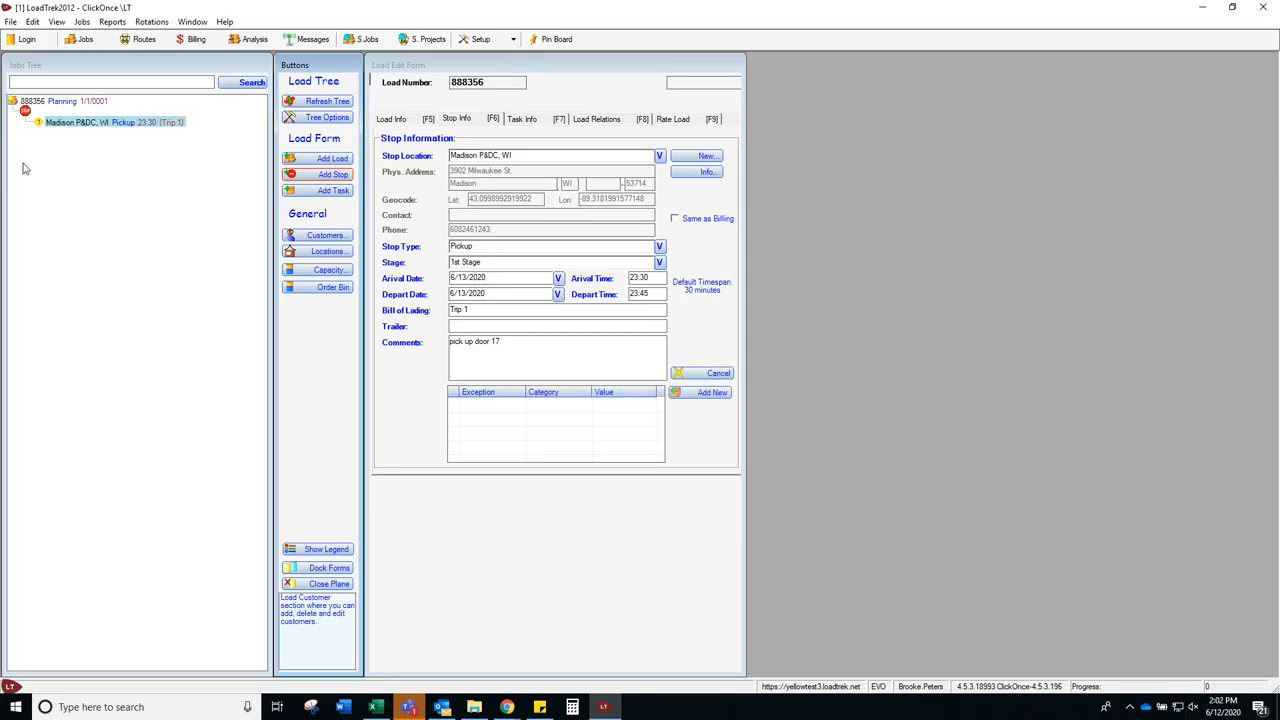
left_click(335, 175)
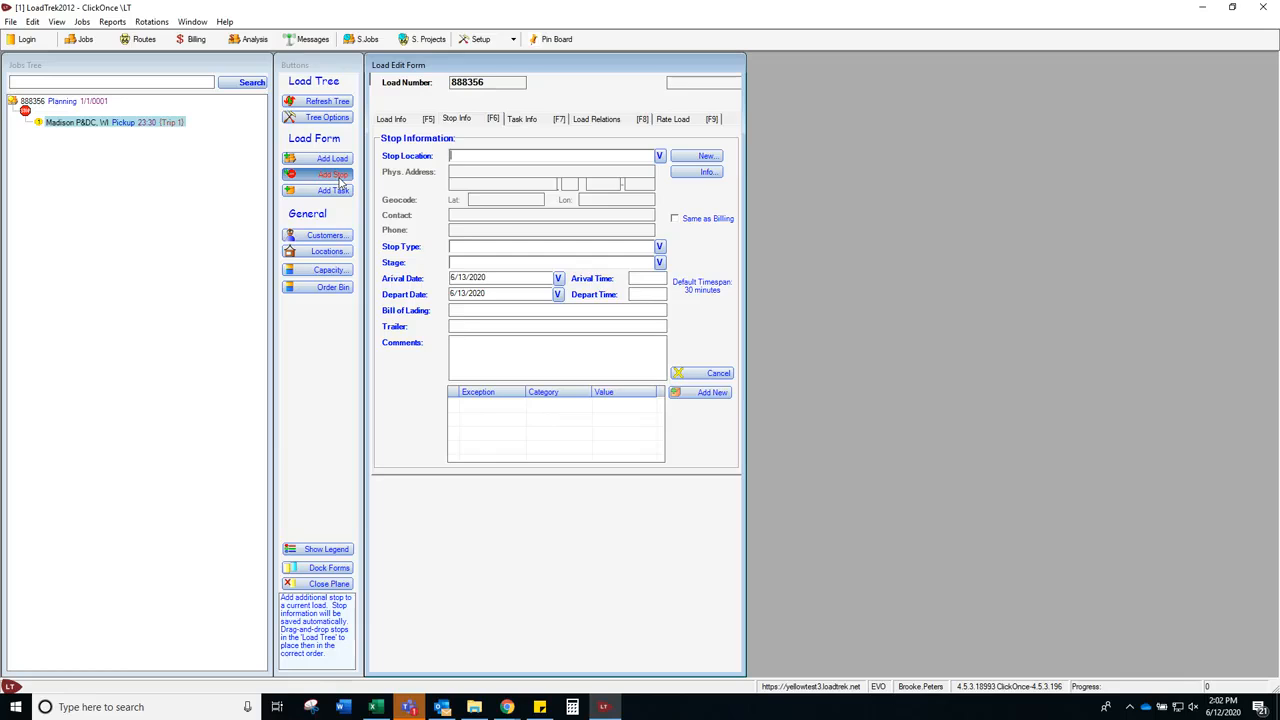
Step: Make the new stop a Delivery at Milwaukee P&DC, WI, at 1st Stage
type("milwa")
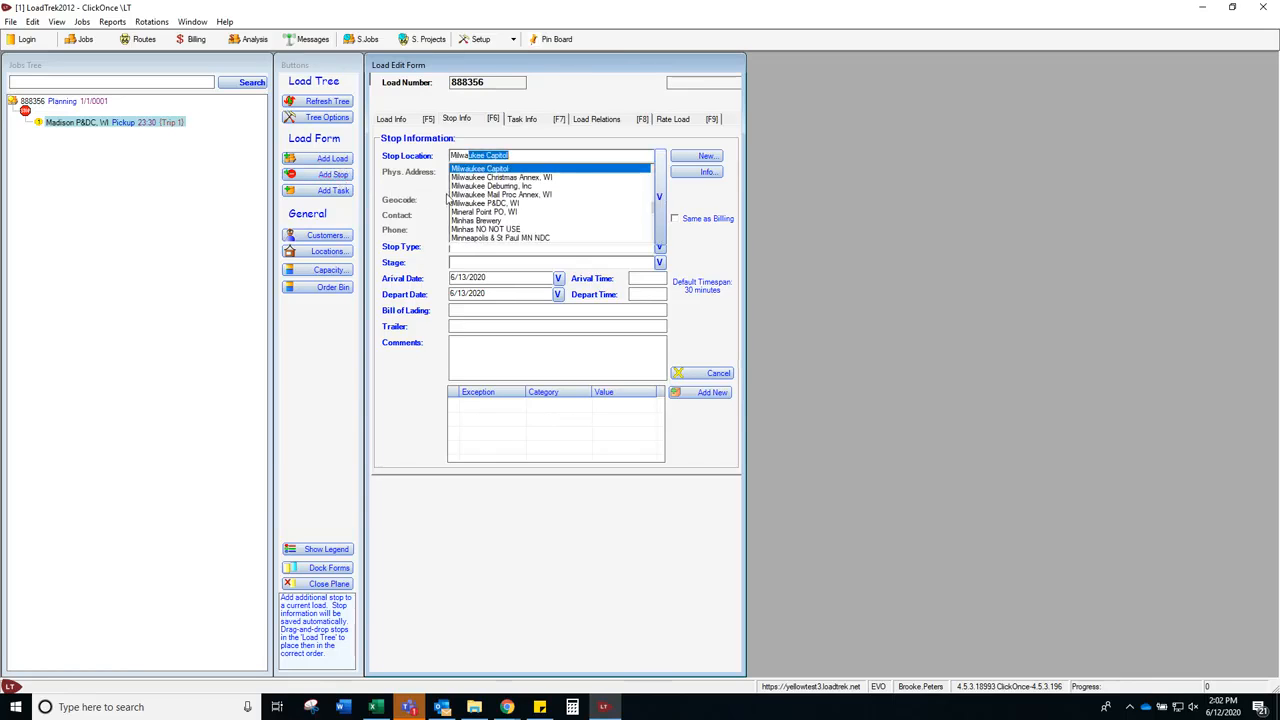
left_click(497, 205)
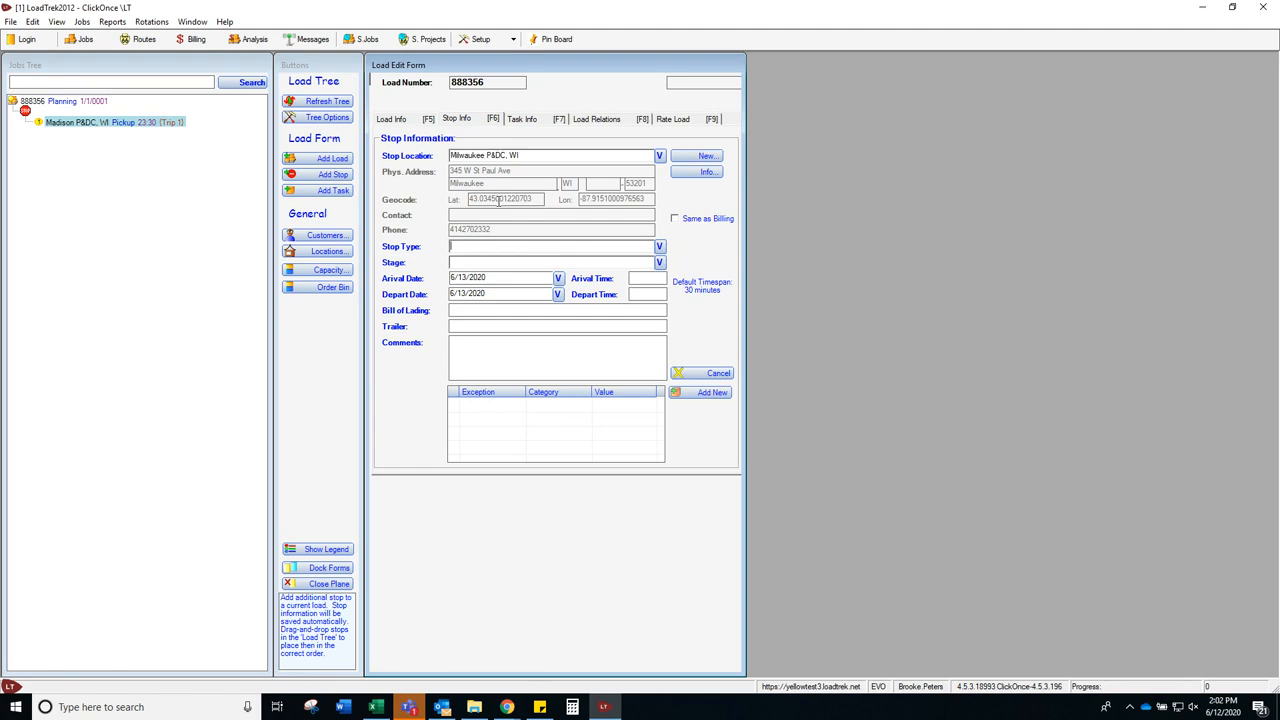
type("Delivery")
key("Tab")
type("1")
key("Tab")
left_click(558, 278)
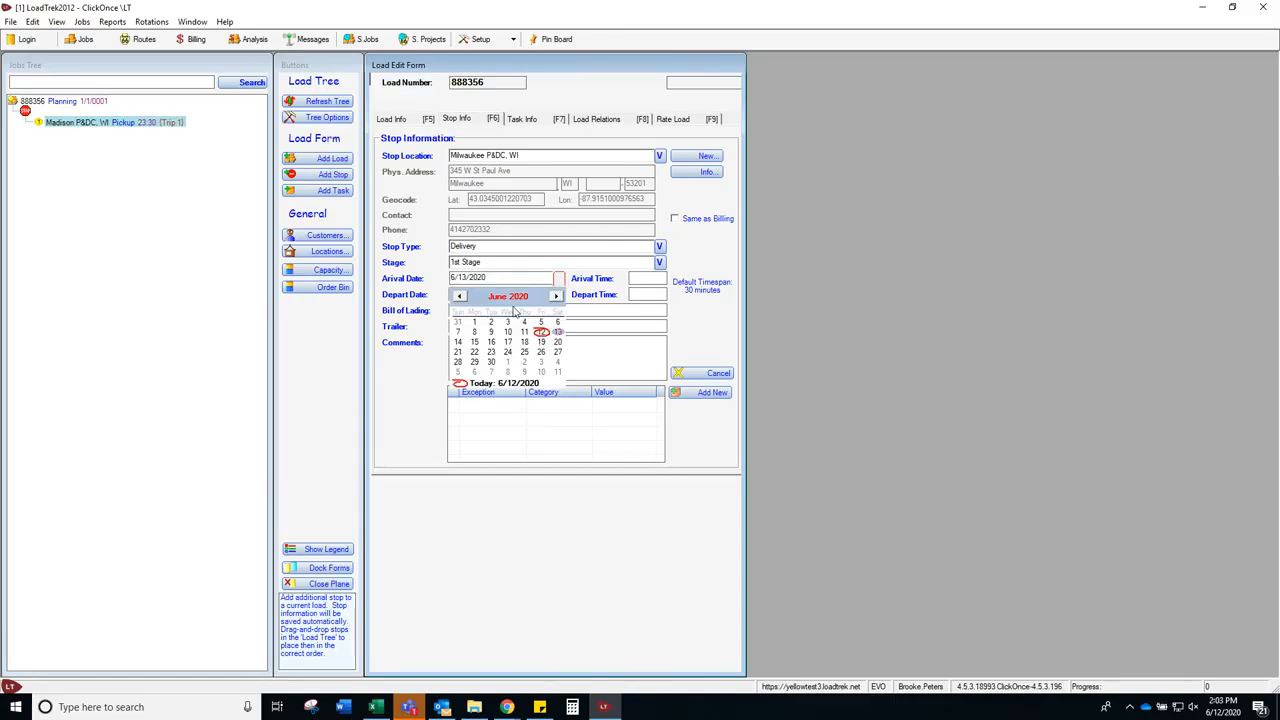
Step: Set the delivery arrival to 6/14/2020 at 01:15
left_click(459, 342)
key("Tab")
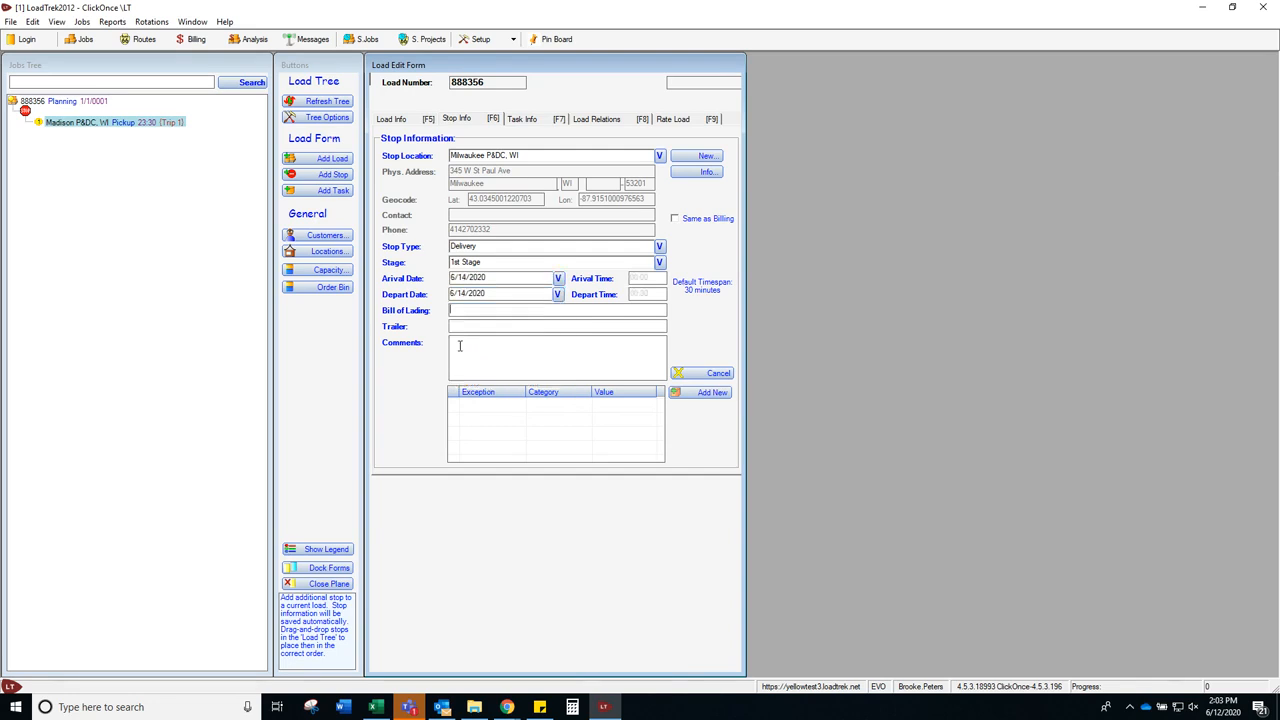
left_click_drag(652, 276, 603, 287)
key("BackSpace")
type("01:15")
key("Tab")
key("Tab")
Step: Enter departure 01:30, bill of lading 'Trip 1', comment 'door 7', and save the stop
type("01:30Trip dor")
key("BackSpace")
type("or 7")
key("ctrl+s")
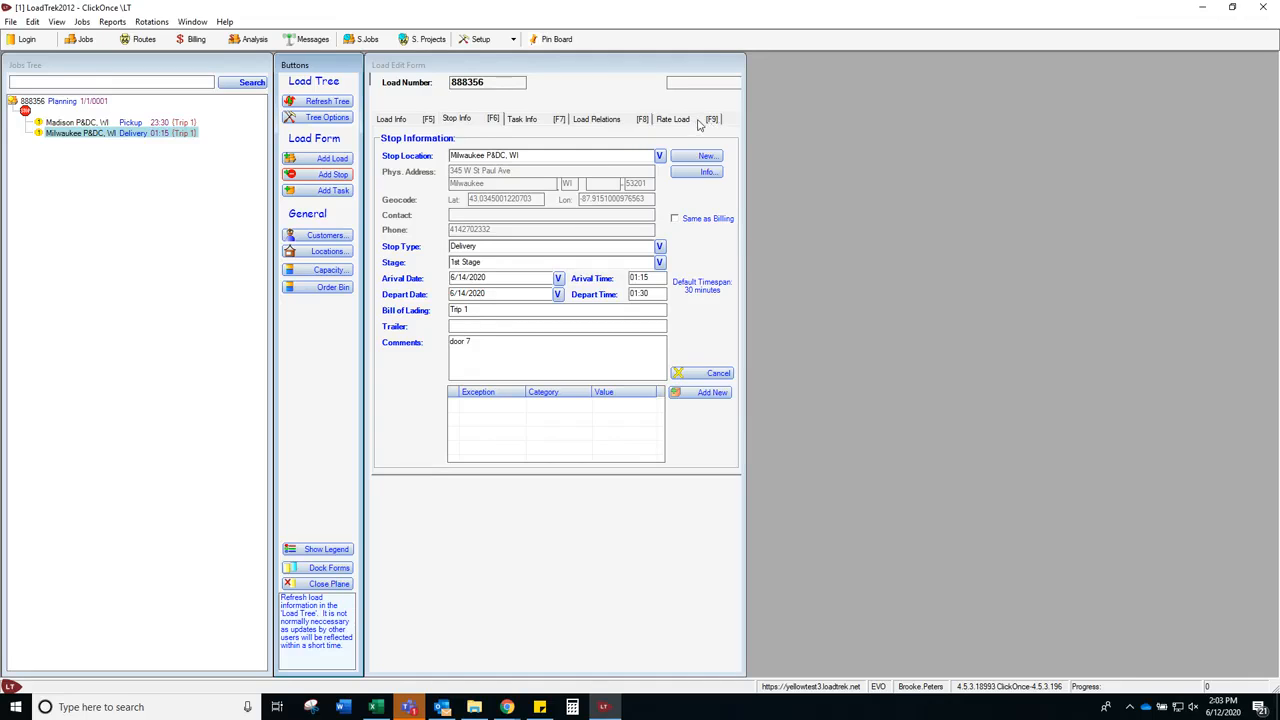
left_click(397, 119)
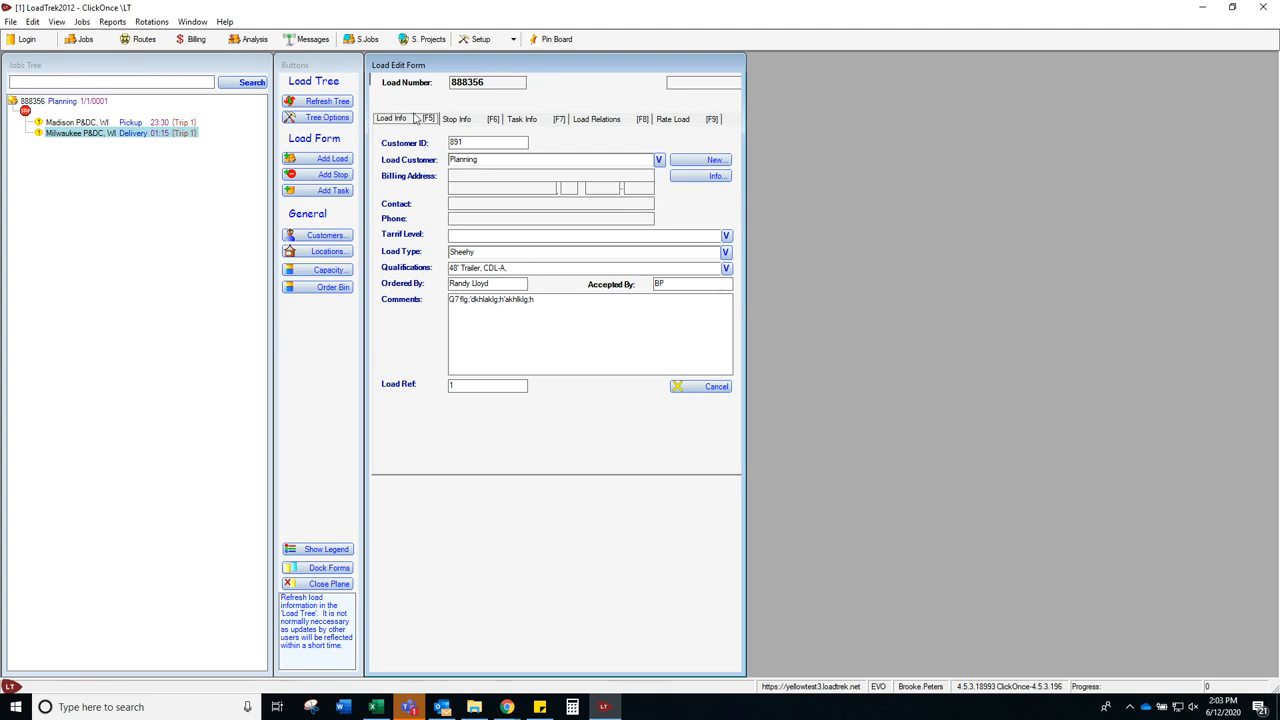
Step: Open load 888356 and enter 2 hours, 0 minutes and 74 miles for stage 1
double_click(40, 101)
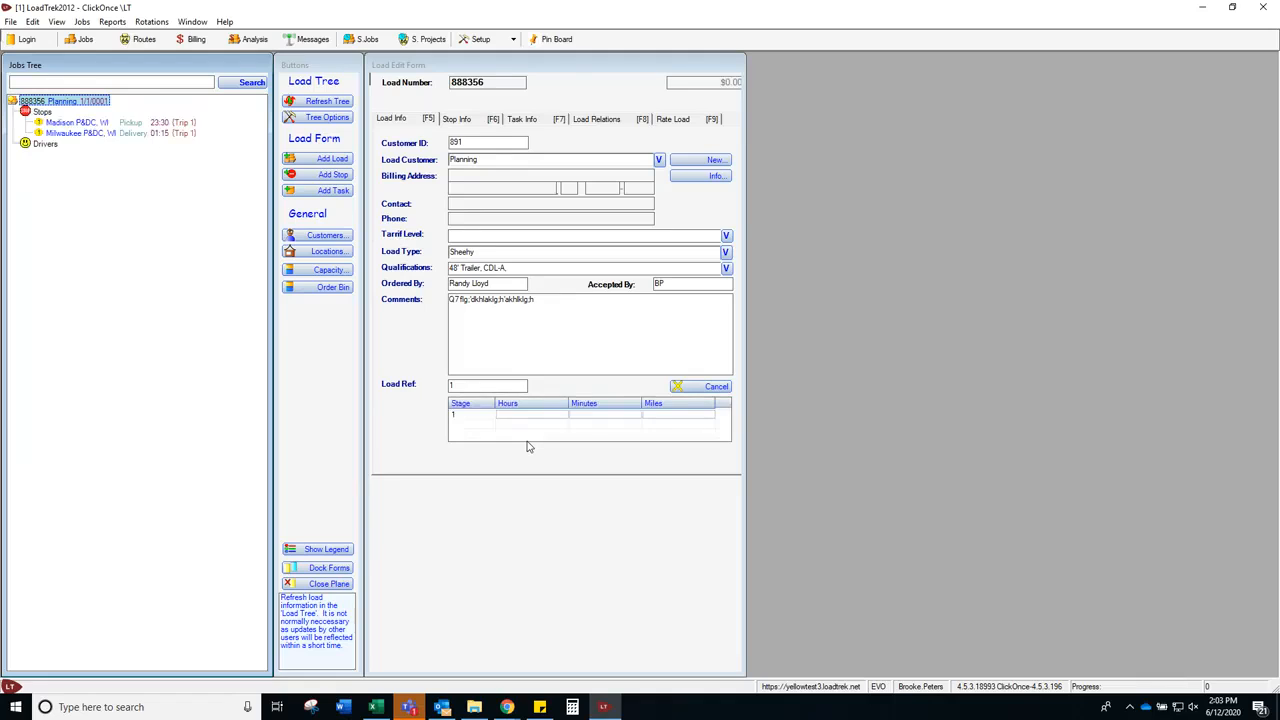
left_click(519, 412)
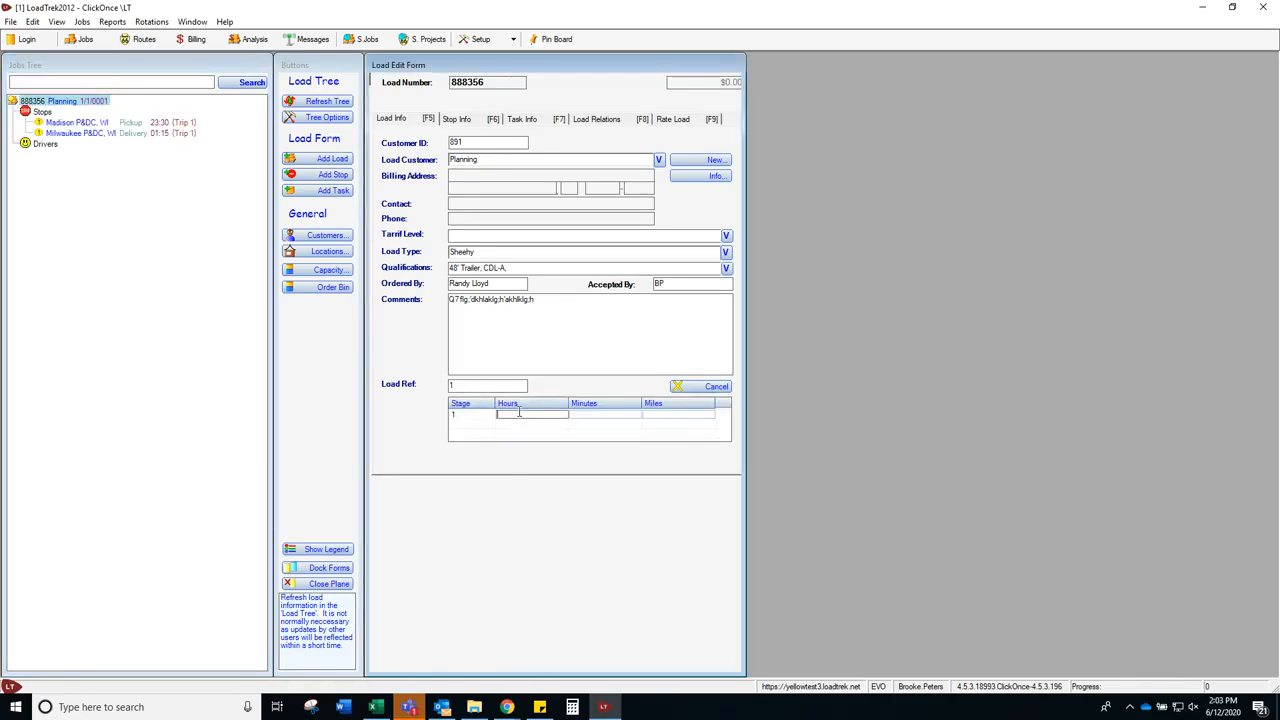
type("2")
key("Tab")
type("0")
key("Tab")
type("74")
left_click(663, 118)
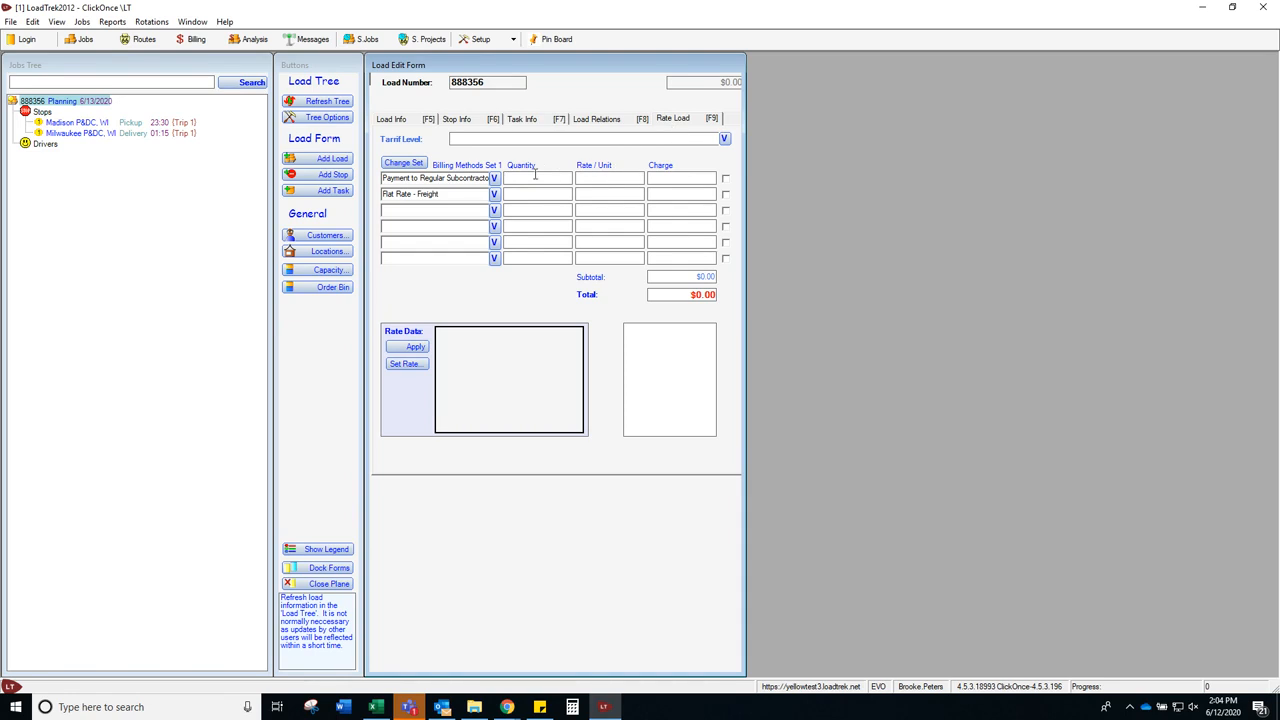
Step: Enter quantity 74 at rate 3.00 on the first billing line for a $222.00 charge
type("74")
key("Tab")
type("3.00")
key("Tab")
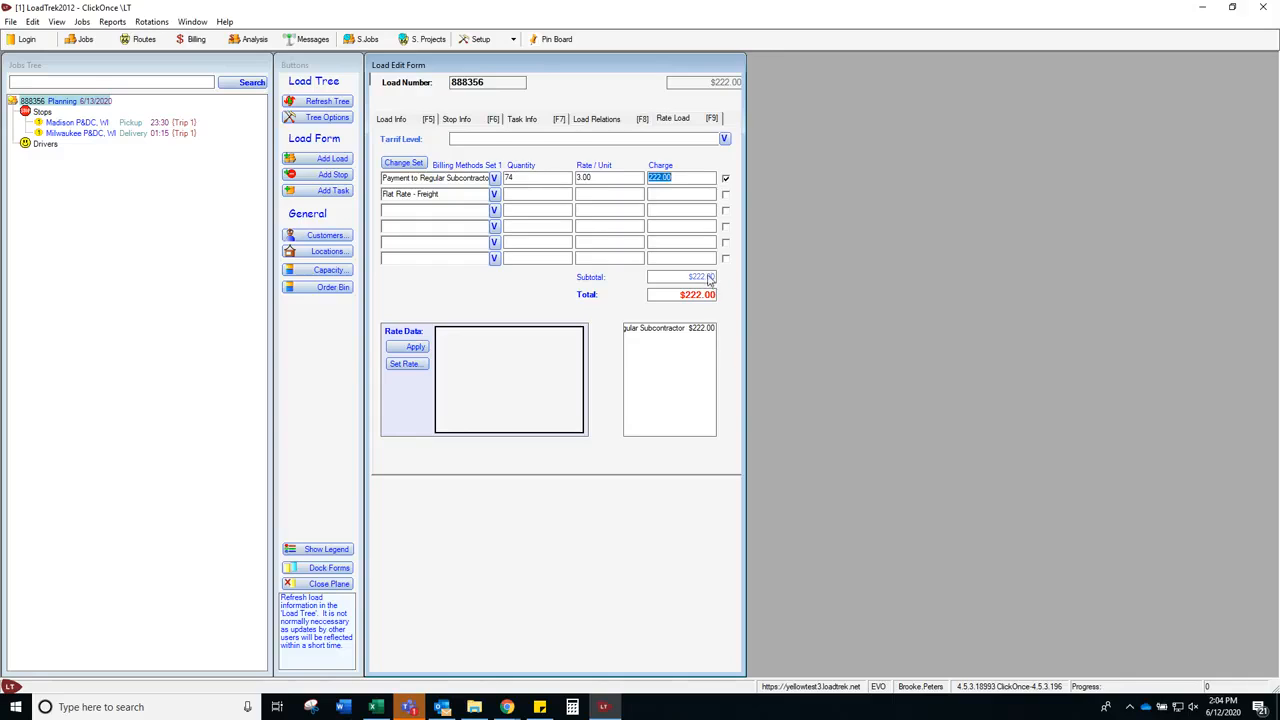